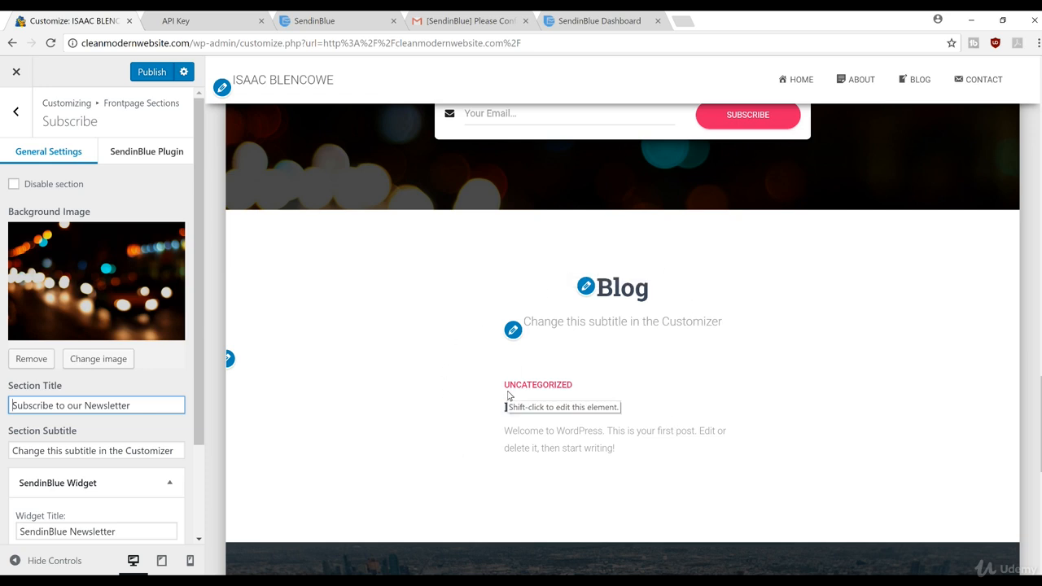
- Publish the Subscribe section changes, leave the Customizer and go to the site's admin dashboard
{"action": "left_click", "coordinate": [143, 73]}
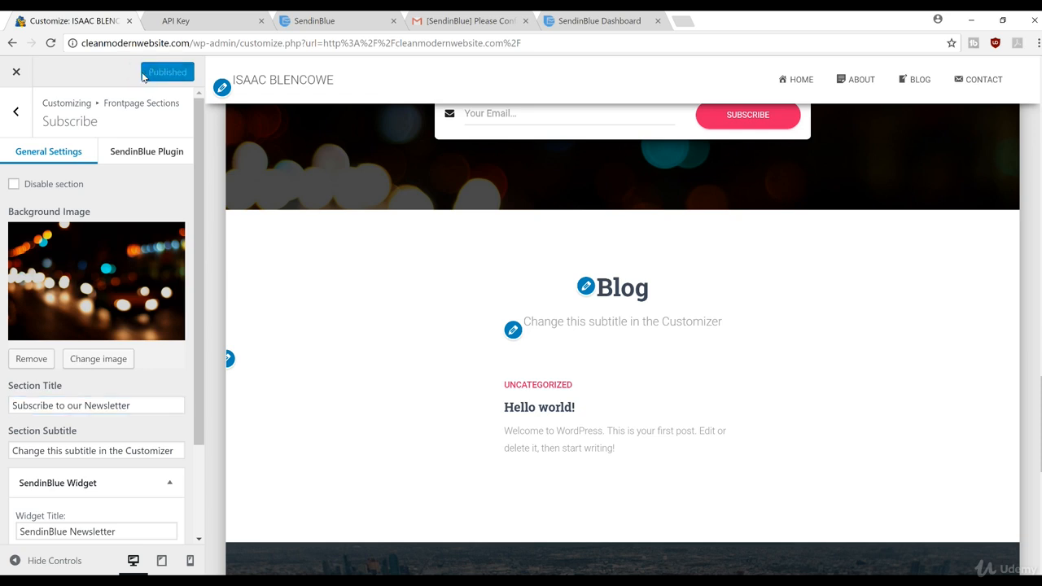
{"action": "left_click", "coordinate": [18, 72]}
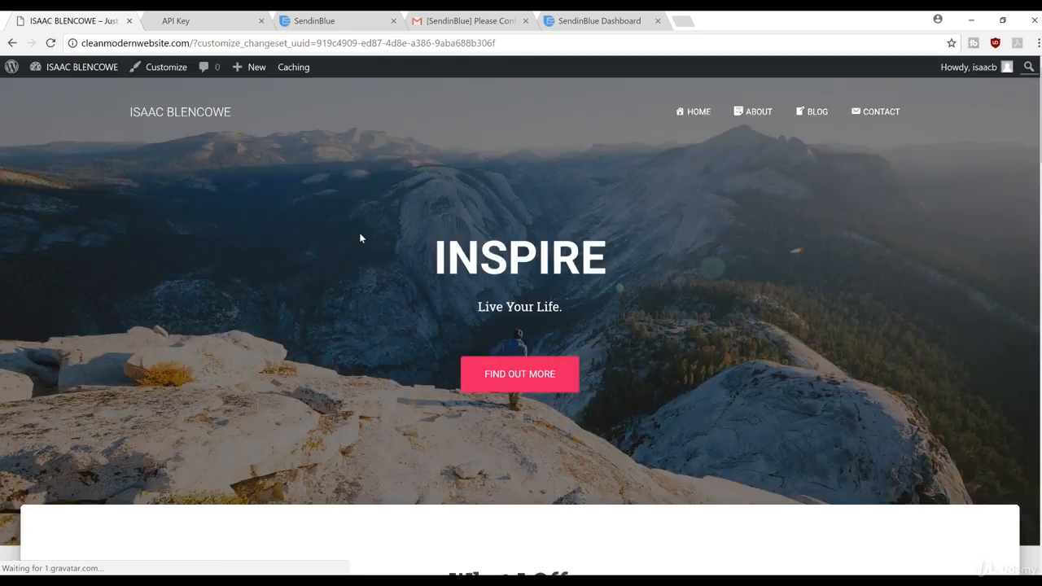
{"action": "mouse_move", "coordinate": [77, 67]}
{"action": "left_click", "coordinate": [65, 93]}
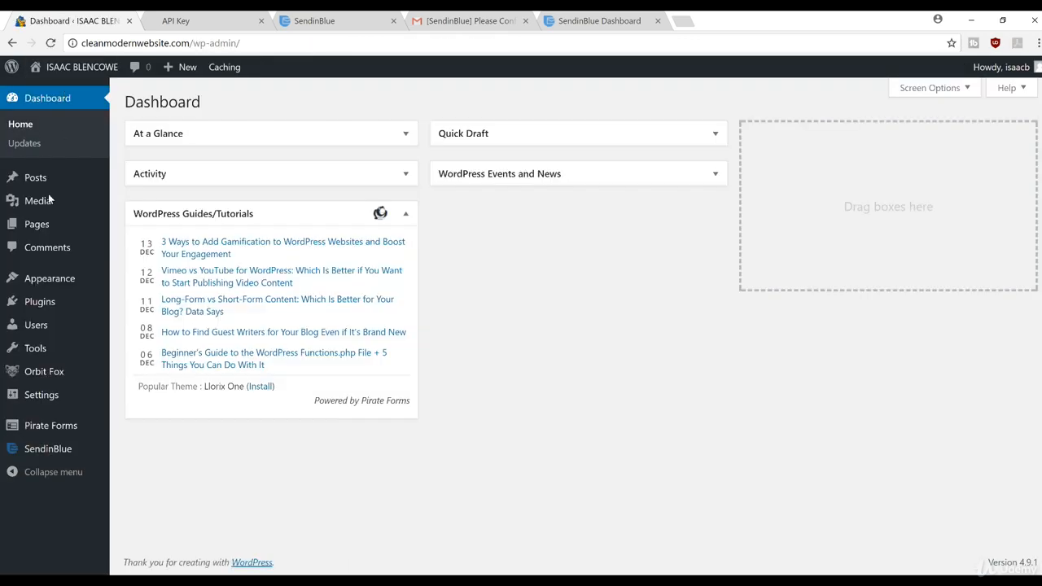
- Open the list of posts and move the "Hello world!" post to the trash
{"action": "mouse_move", "coordinate": [58, 218]}
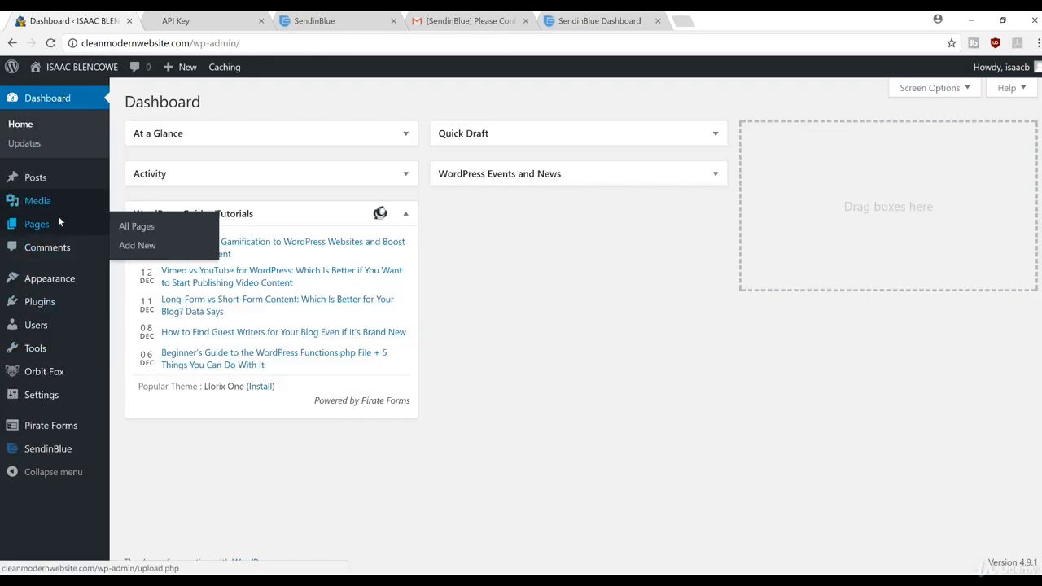
{"action": "mouse_move", "coordinate": [44, 180]}
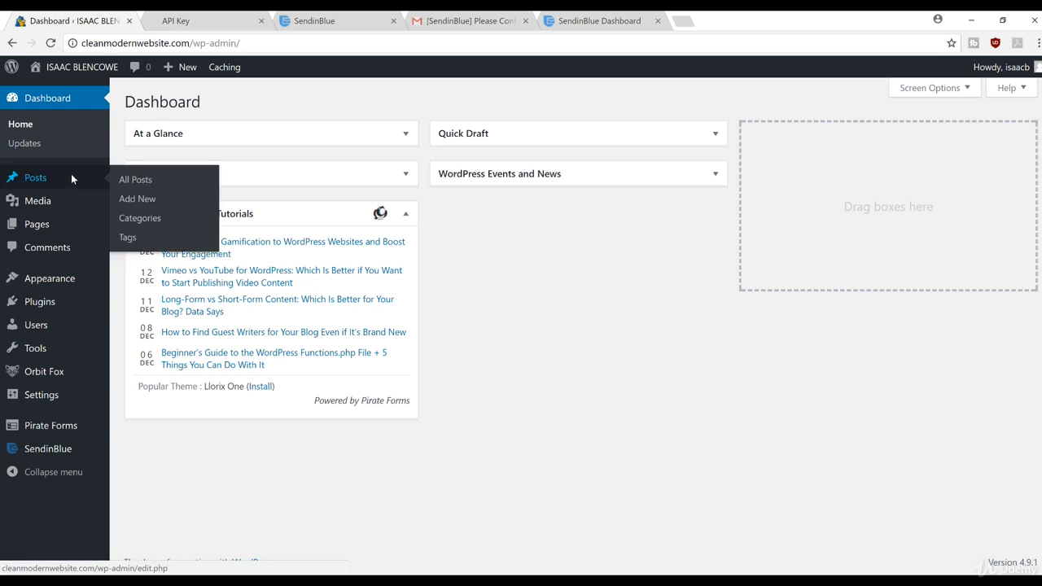
{"action": "left_click", "coordinate": [57, 177]}
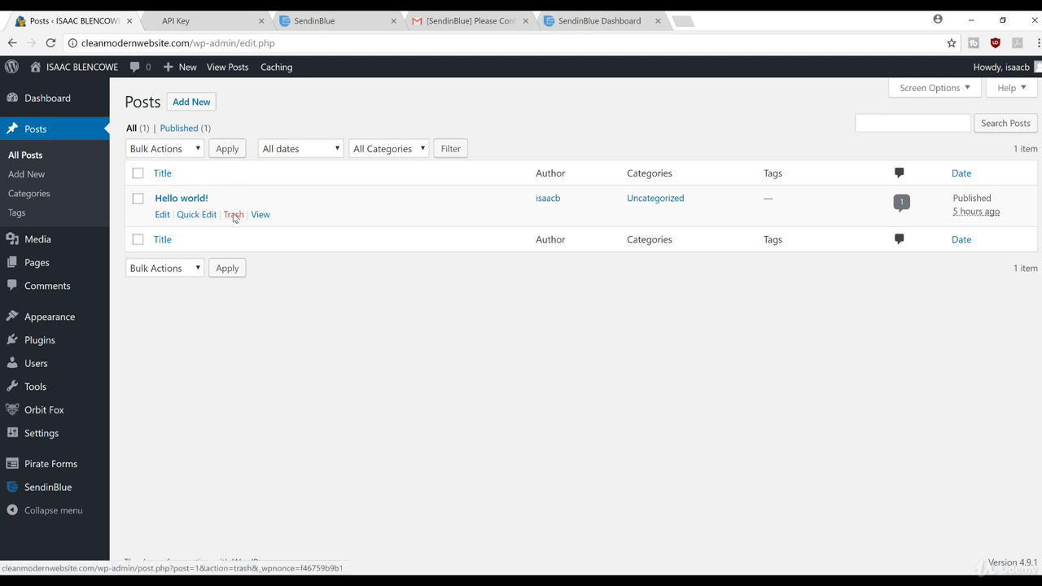
{"action": "left_click", "coordinate": [235, 215]}
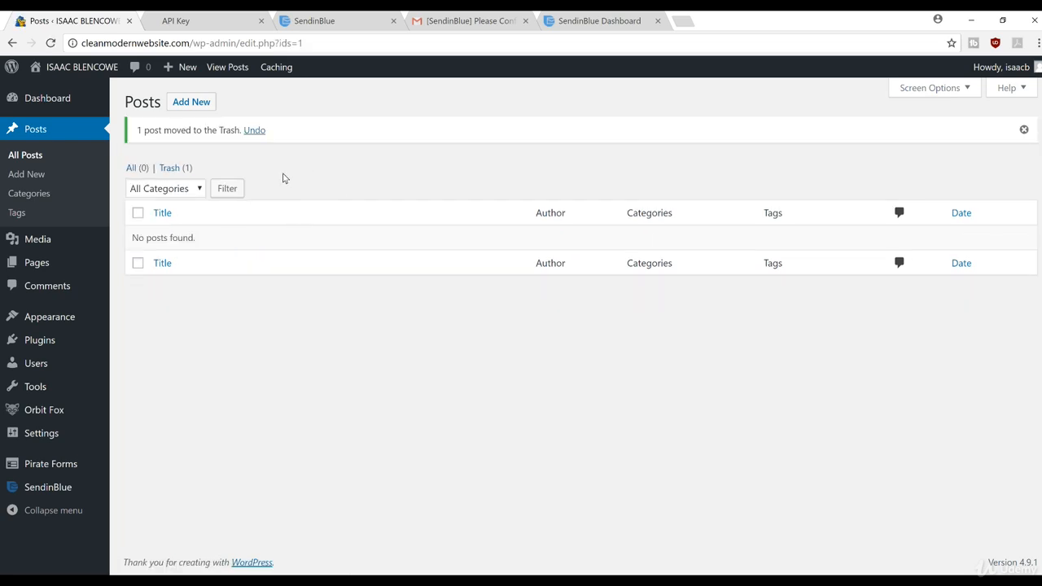
- Create a new post titled "The Benefits of a Morning Routine"
{"action": "left_click", "coordinate": [206, 105]}
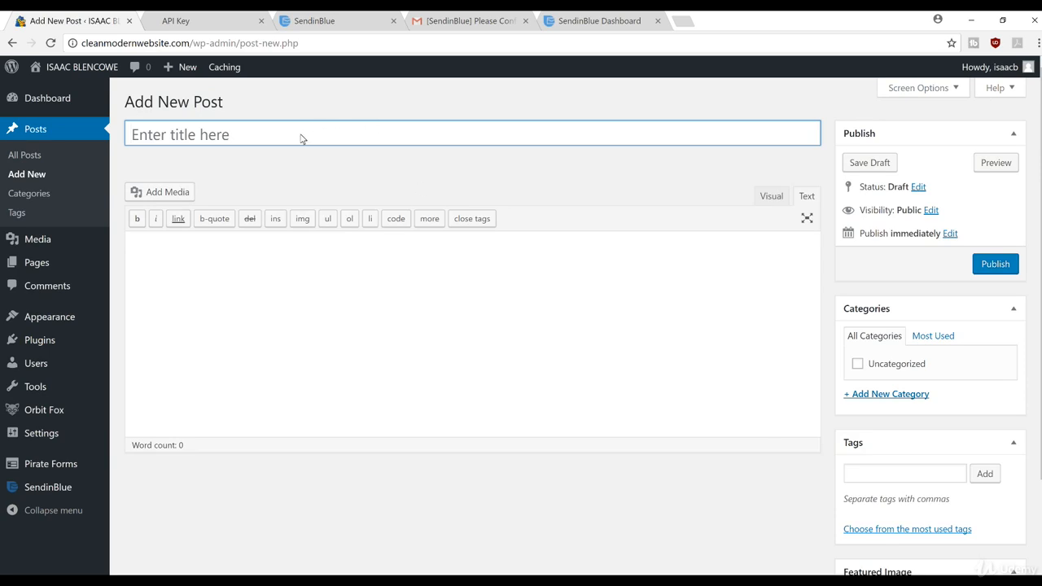
{"action": "left_click", "coordinate": [301, 136]}
{"action": "type", "text": "The Benef"}
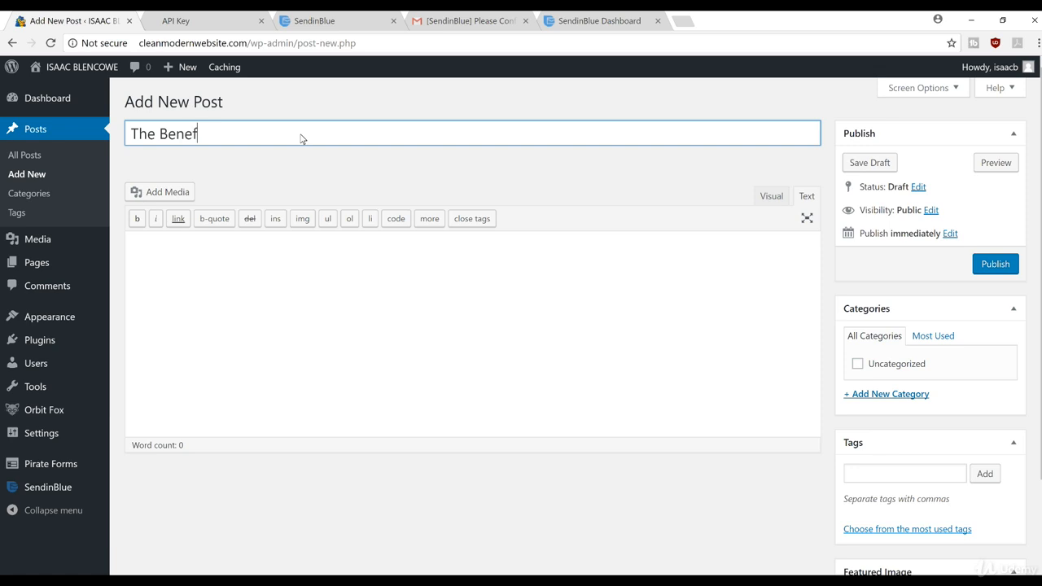
{"action": "type", "text": "its of a Morning Routine"}
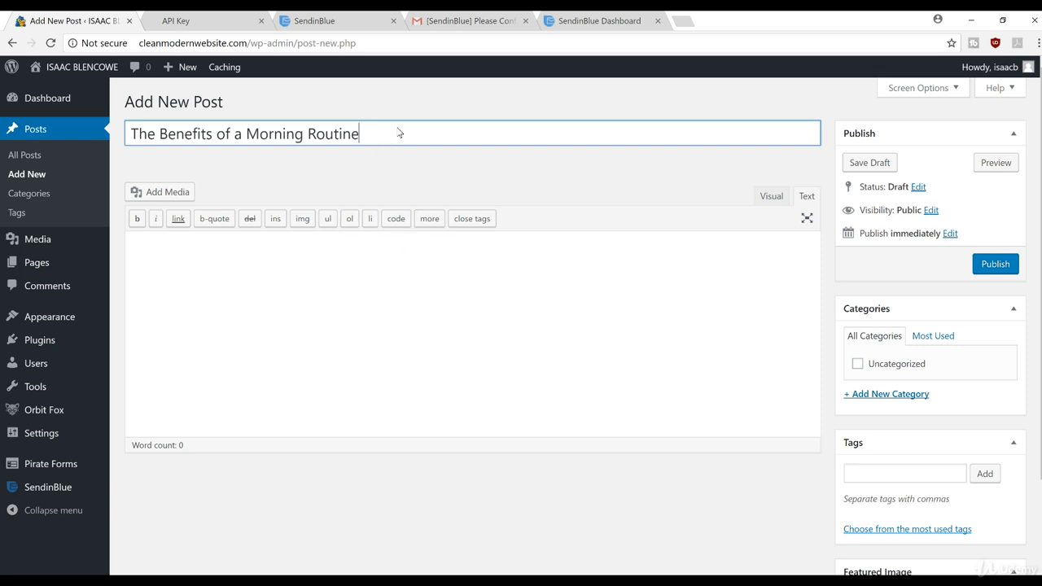
- Write "Start your day well." as the post's body text, using the visual editor
{"action": "left_click", "coordinate": [344, 258]}
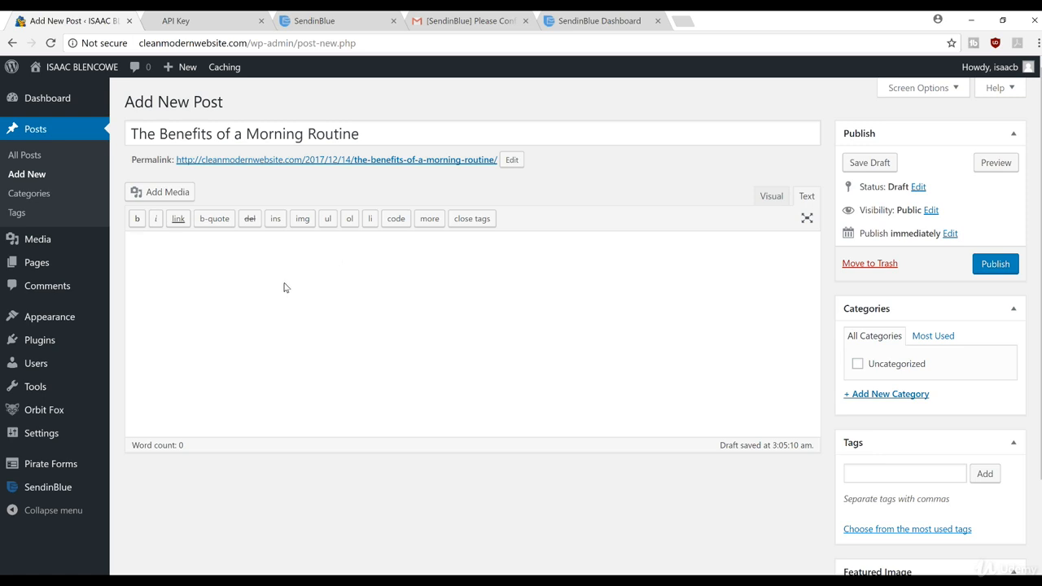
{"action": "type", "text": "asdfaf"}
{"action": "key", "text": "BackSpace"}
{"action": "key", "text": "BackSpace"}
{"action": "key", "text": "BackSpace"}
{"action": "key", "text": "BackSpace"}
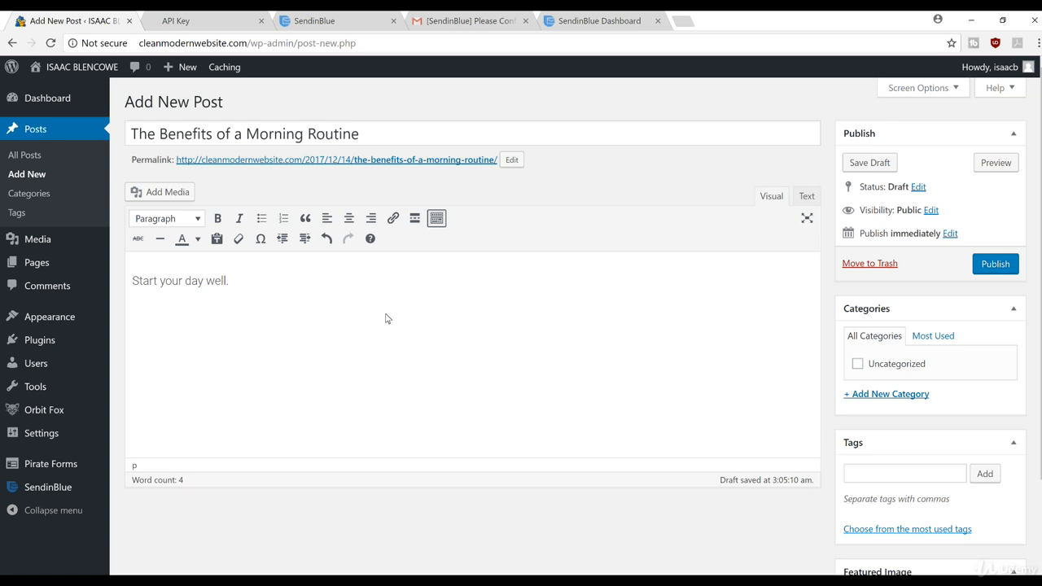
- Insert the mountain photo people-2590686_1920-1.jpg from the media library below the body text
{"action": "left_click", "coordinate": [189, 360]}
{"action": "left_click", "coordinate": [252, 288]}
{"action": "left_click", "coordinate": [182, 196]}
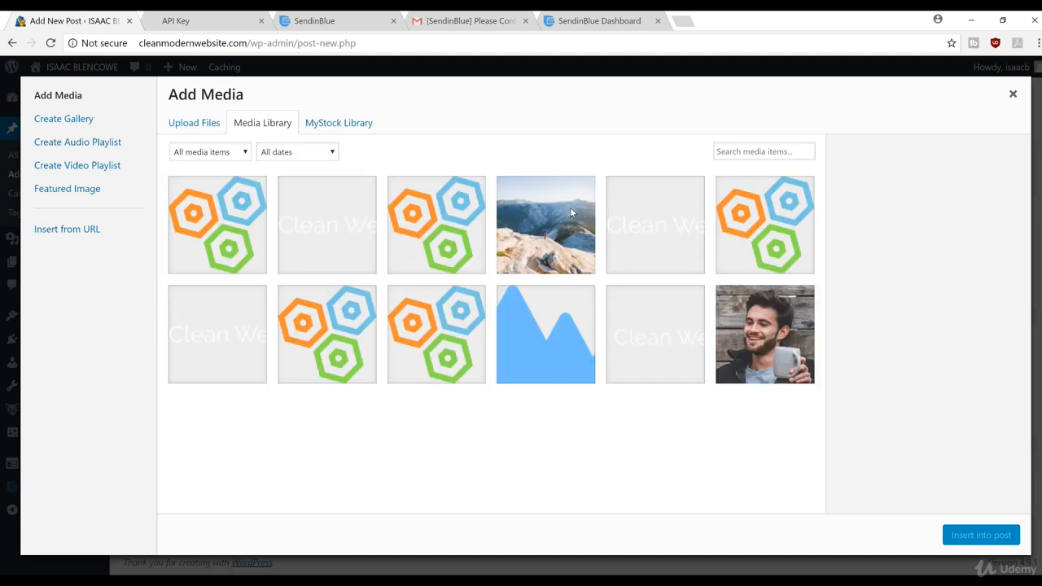
{"action": "left_click", "coordinate": [580, 198]}
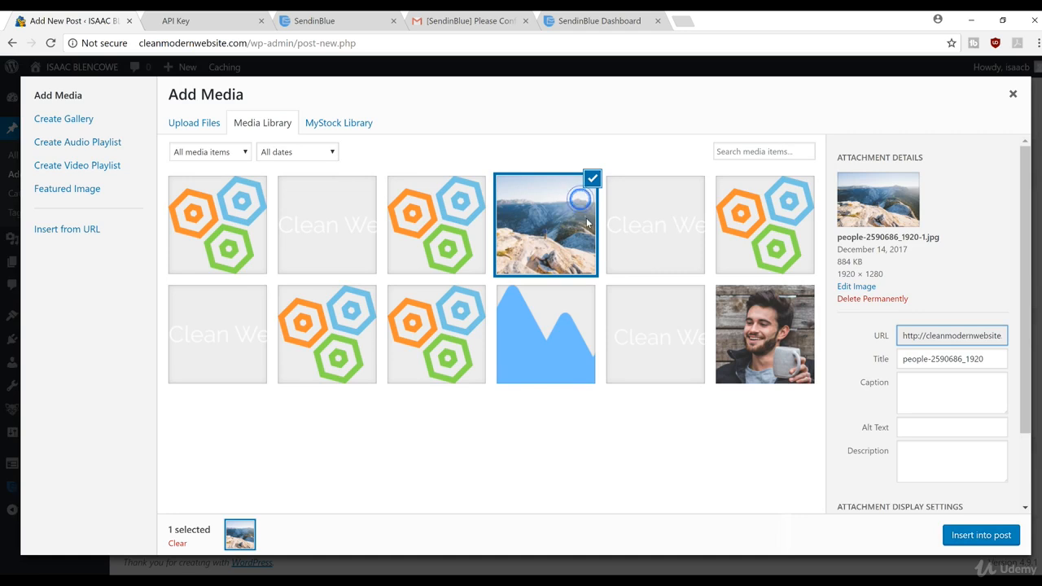
{"action": "left_click", "coordinate": [965, 539]}
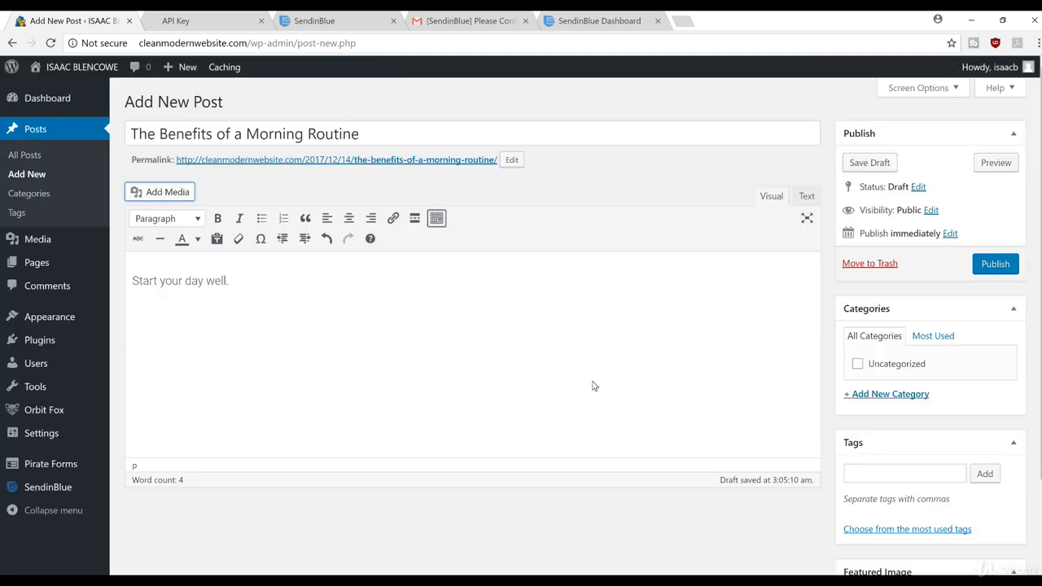
- Move the mountain photo above the sentence and put the text on its own line with blank space between them
{"action": "left_click", "coordinate": [259, 415]}
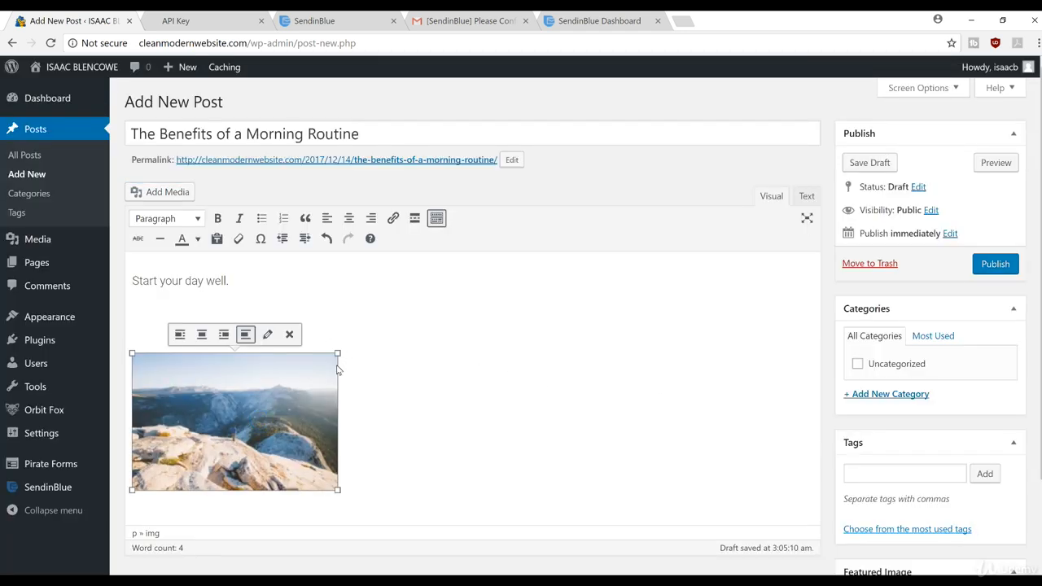
{"action": "left_click_drag", "start_coordinate": [191, 411], "coordinate": [133, 281]}
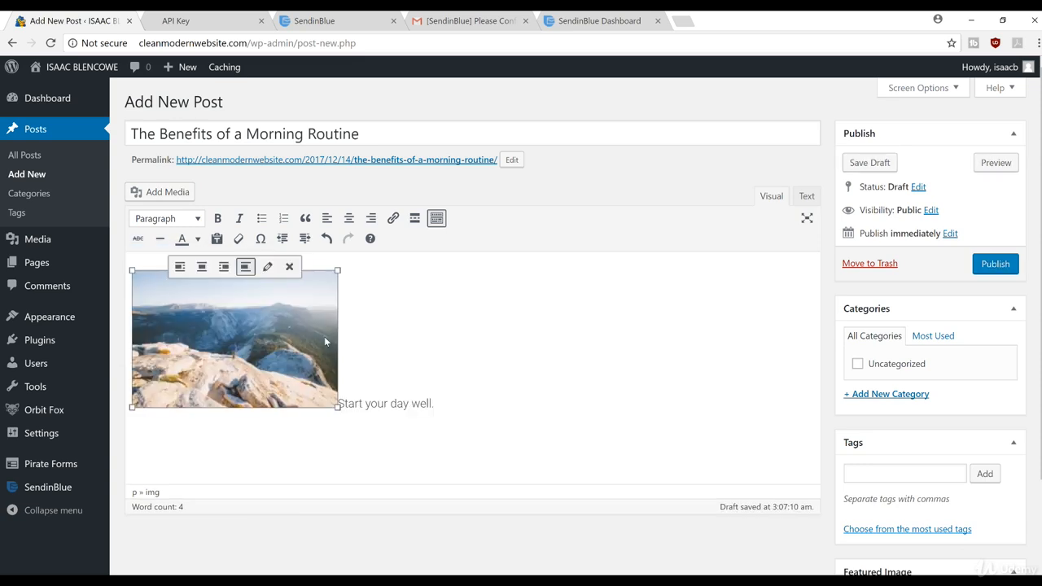
{"action": "left_click", "coordinate": [352, 405]}
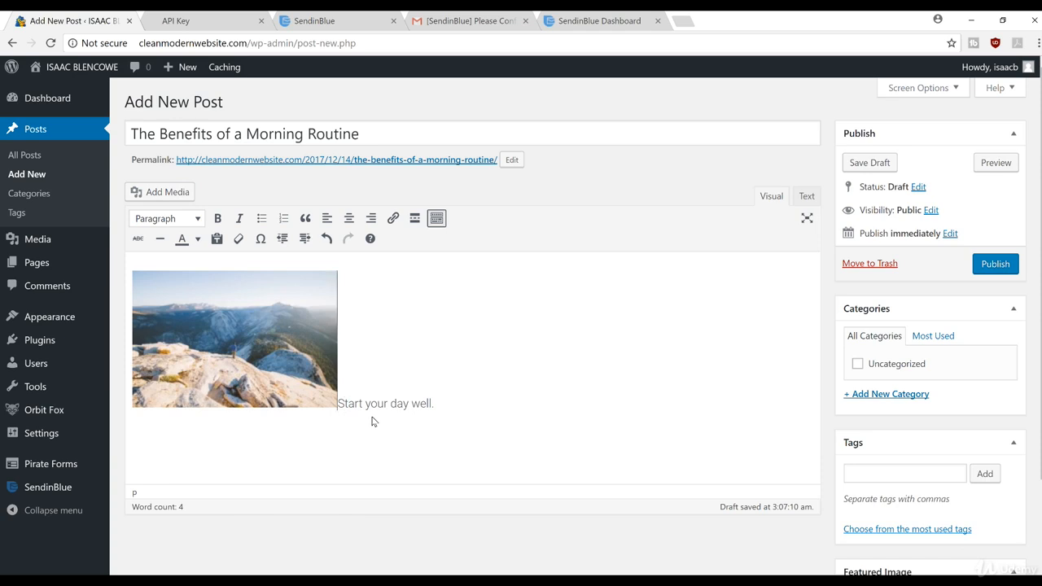
{"action": "key", "text": "Return"}
{"action": "key", "text": "Return"}
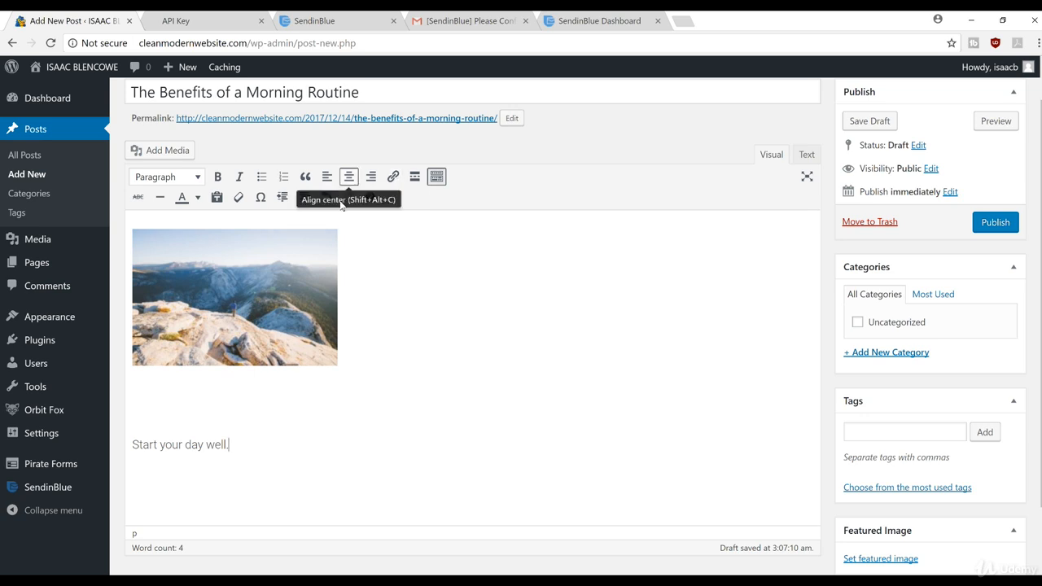
{"action": "left_click_drag", "start_coordinate": [245, 444], "coordinate": [128, 445]}
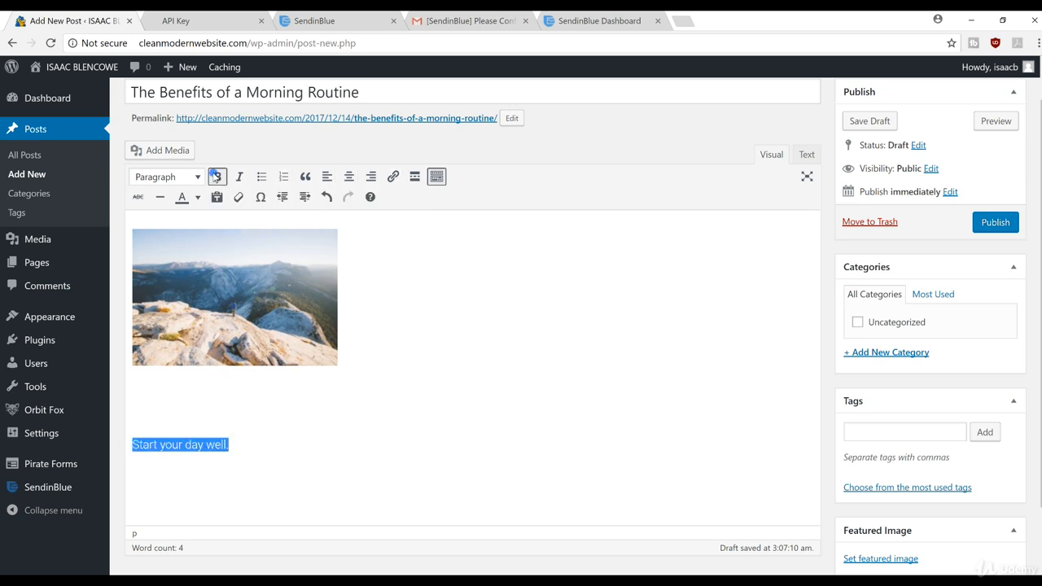
{"action": "left_click", "coordinate": [272, 456]}
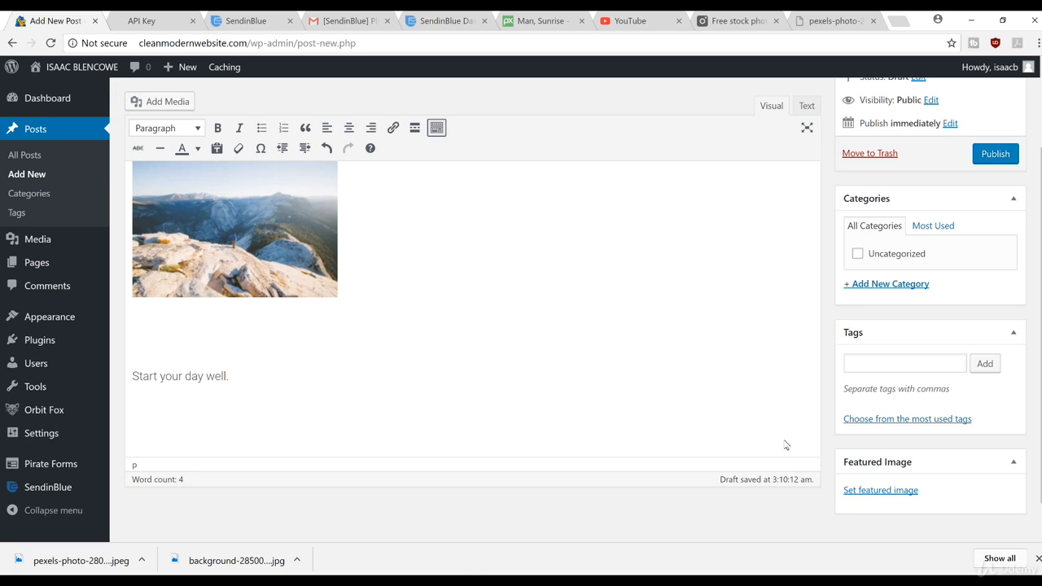
- Upload the downloaded pexels-photo-280 JPEG, set it as the post's featured image and publish the post
{"action": "left_click", "coordinate": [884, 491]}
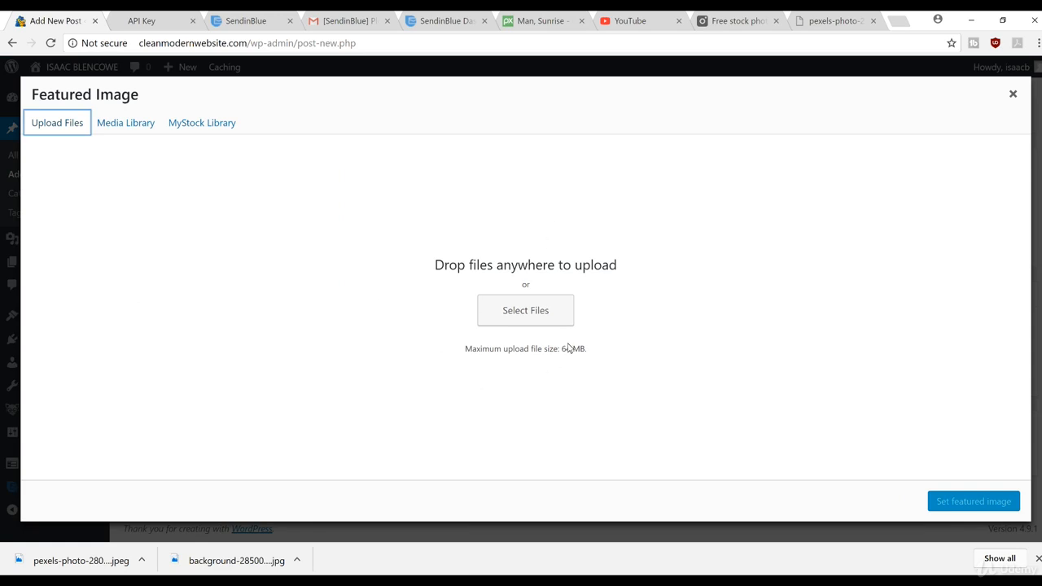
{"action": "left_click_drag", "start_coordinate": [98, 560], "coordinate": [494, 320]}
{"action": "left_click", "coordinate": [973, 502]}
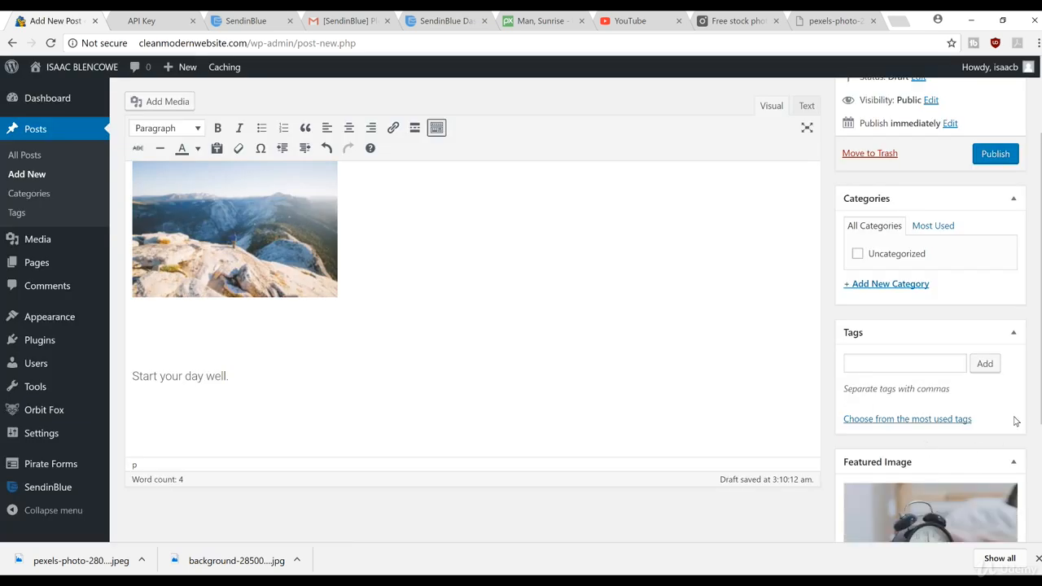
{"action": "scroll", "coordinate": [927, 447], "scroll_direction": "up", "scroll_amount": 2}
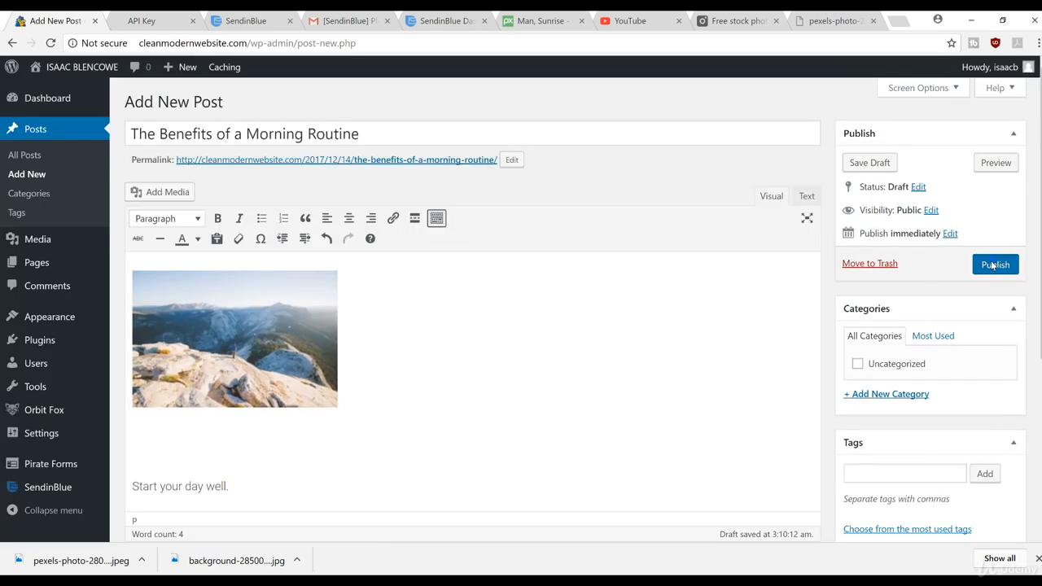
{"action": "left_click", "coordinate": [995, 265]}
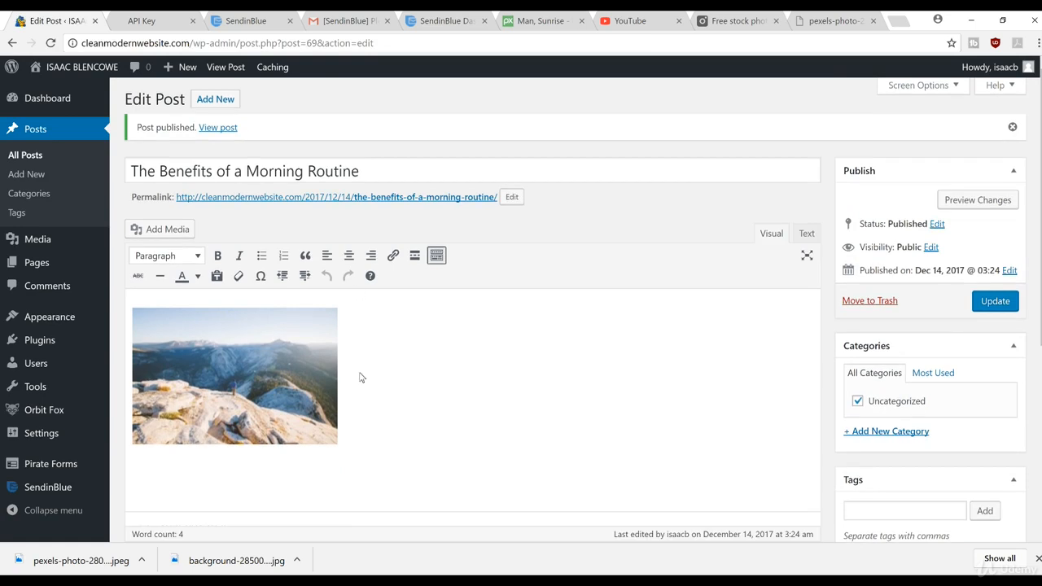
- Open the live site in a new browser tab and examine the new post in the homepage's Blog section
{"action": "right_click", "coordinate": [63, 86]}
{"action": "left_click", "coordinate": [78, 89]}
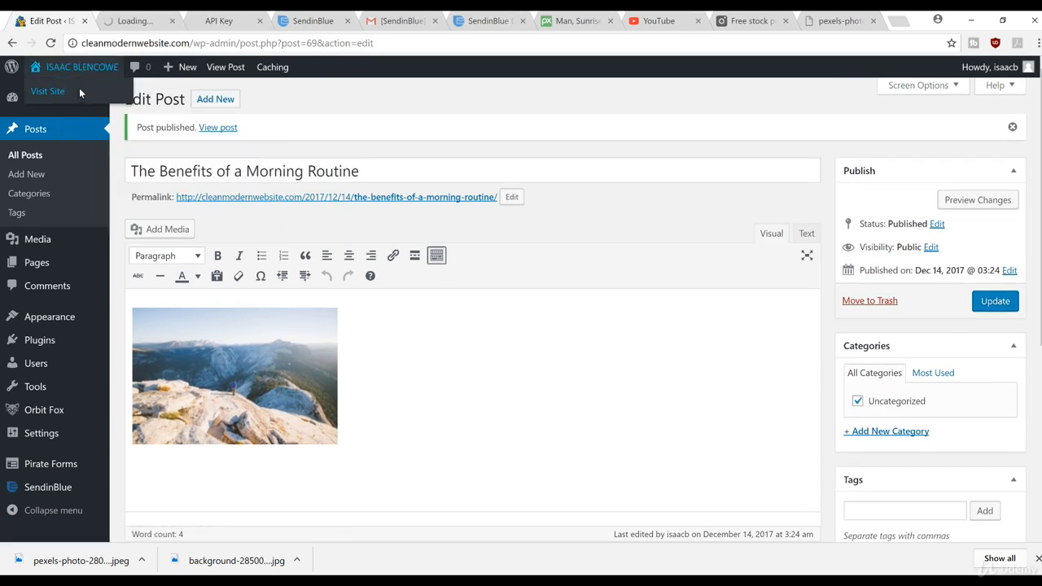
{"action": "left_click", "coordinate": [113, 15]}
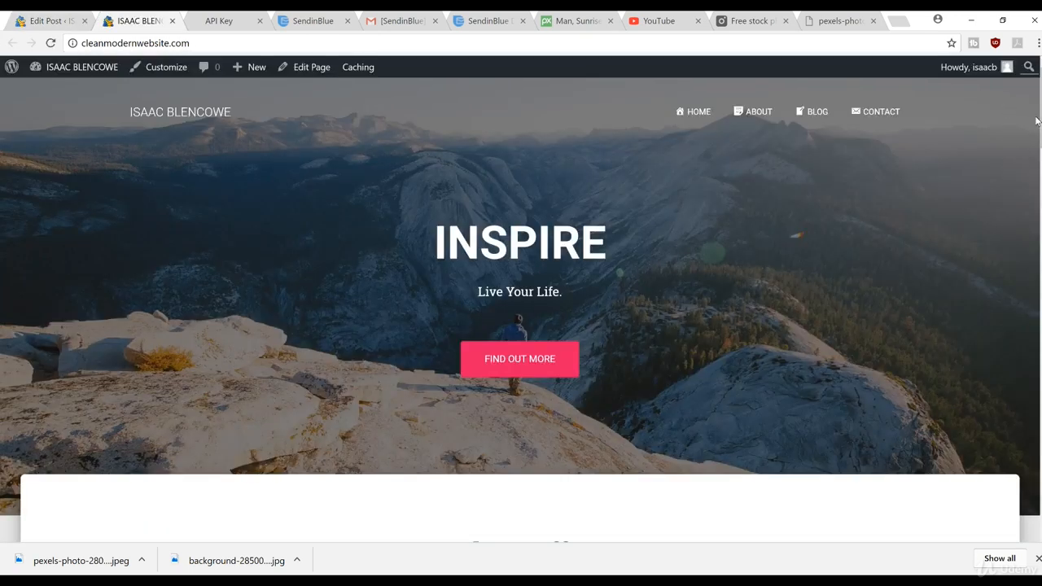
{"action": "scroll", "coordinate": [1026, 122], "scroll_direction": "down", "scroll_amount": 3}
{"action": "scroll", "coordinate": [683, 213], "scroll_direction": "down", "scroll_amount": 15}
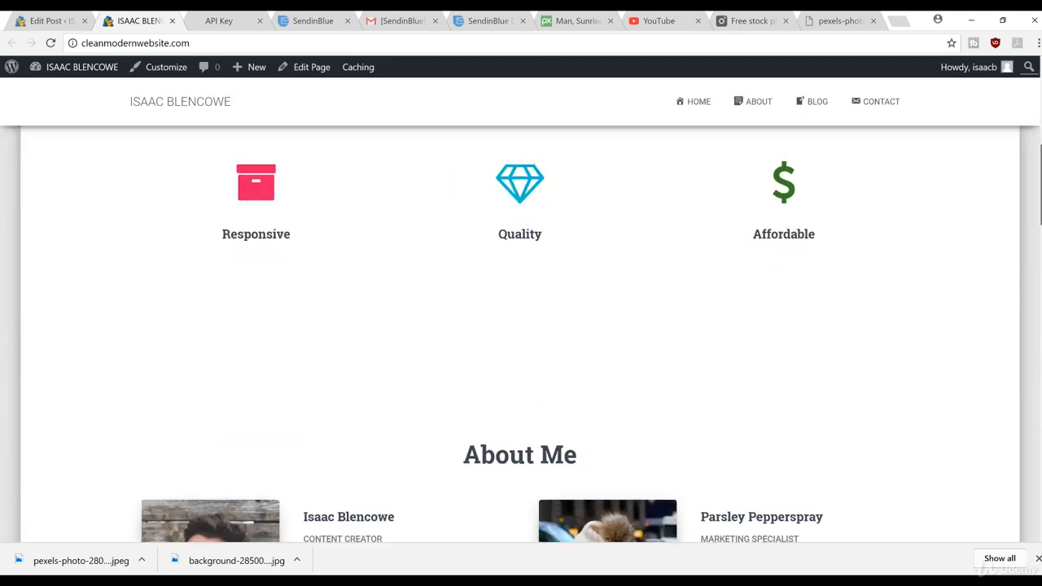
{"action": "scroll", "coordinate": [684, 218], "scroll_direction": "down", "scroll_amount": 4}
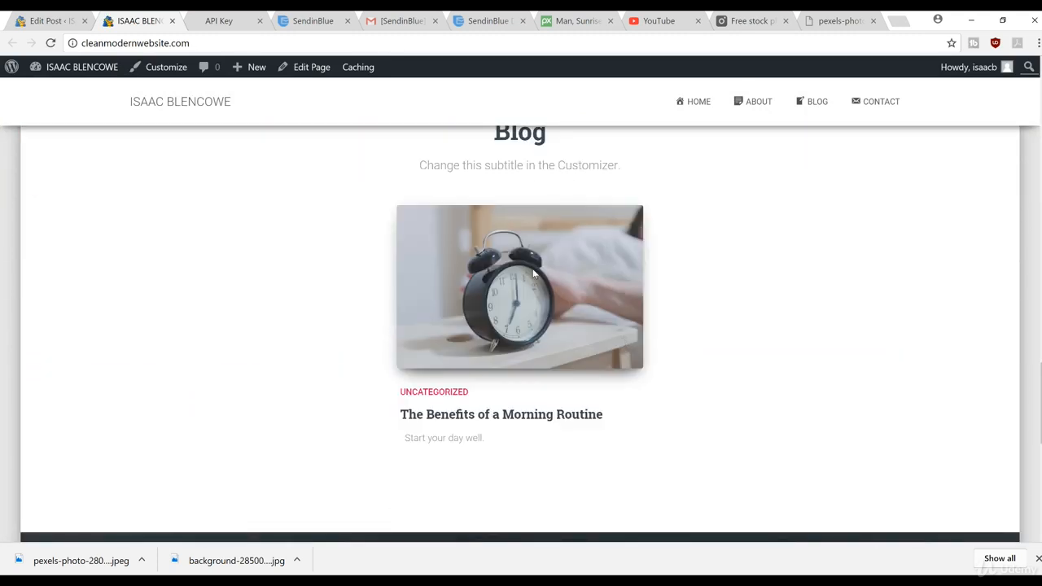
{"action": "scroll", "coordinate": [570, 407], "scroll_direction": "up", "scroll_amount": 2}
{"action": "scroll", "coordinate": [601, 425], "scroll_direction": "down", "scroll_amount": 1}
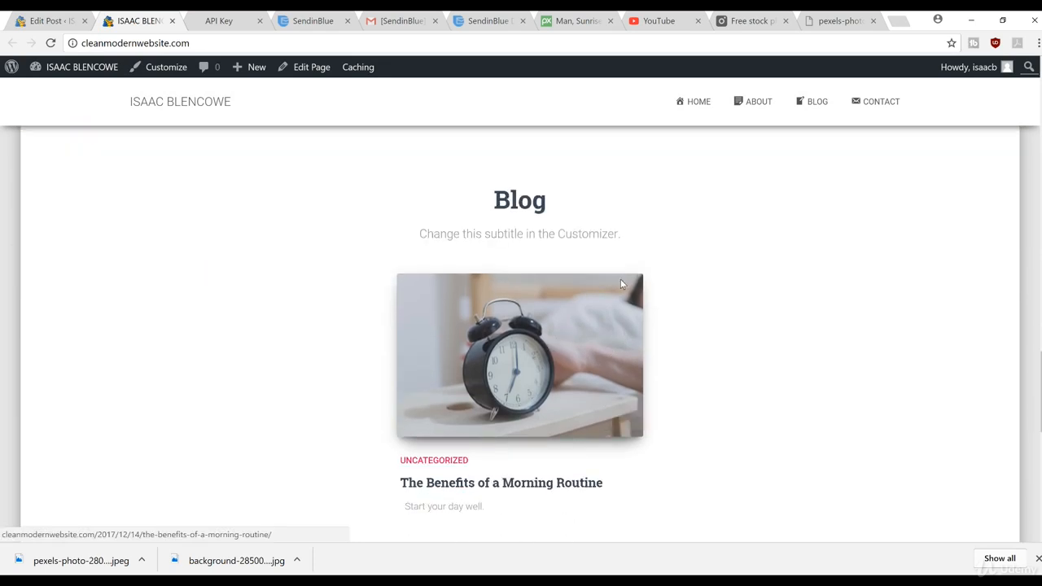